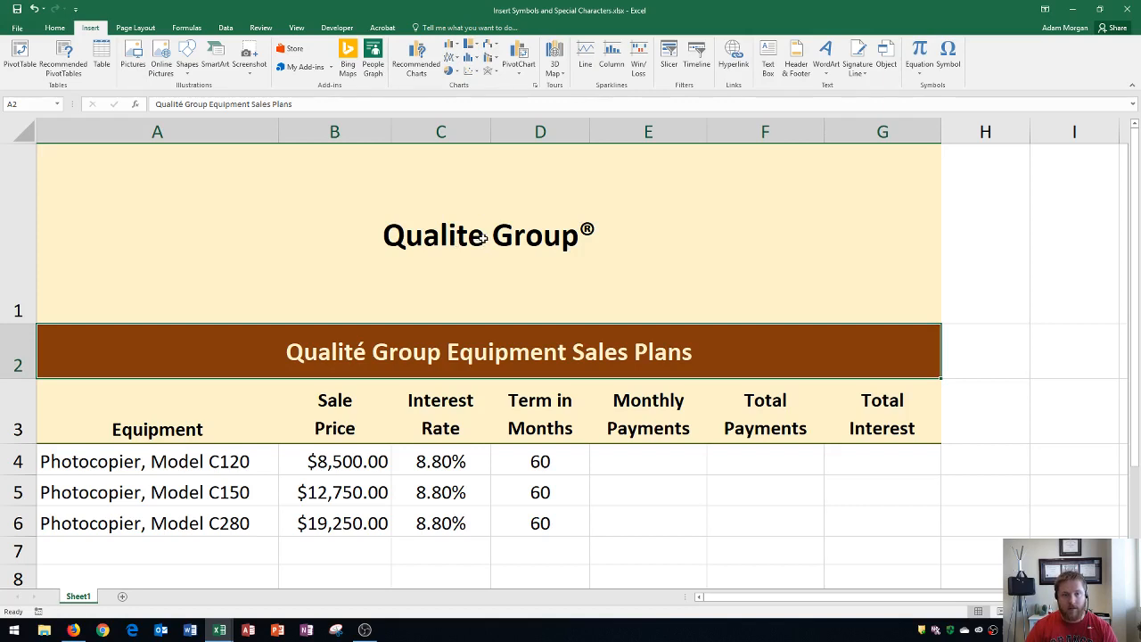
Step: Delete the unaccented "e" from "Qualite" in cell A1 and open the Symbol dialog at that spot
double_click(481, 235)
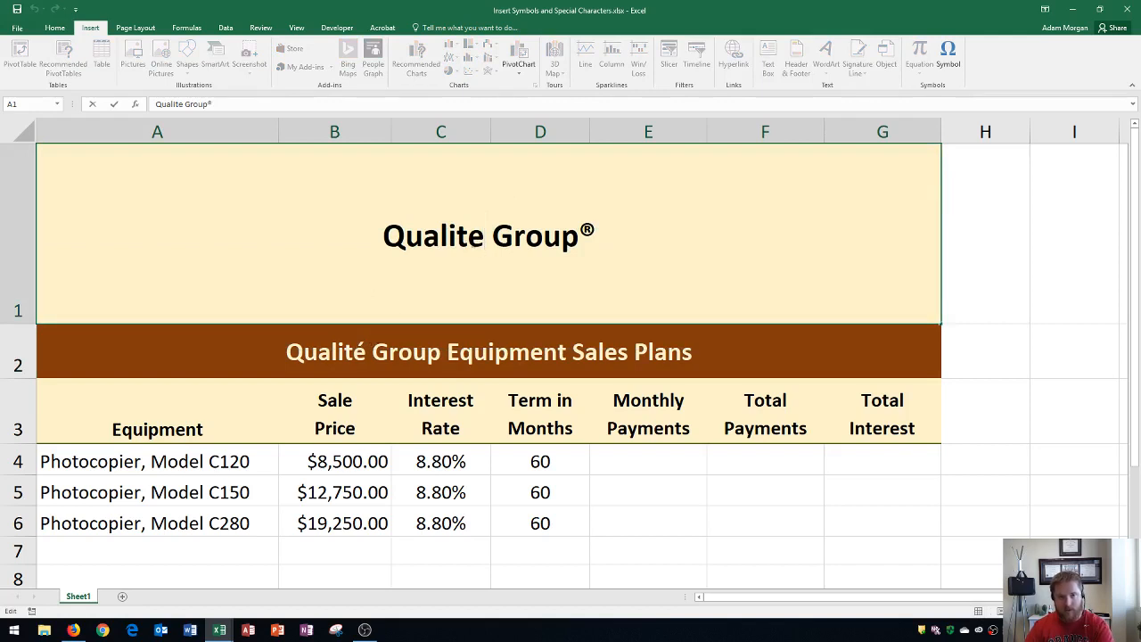
key("BackSpace")
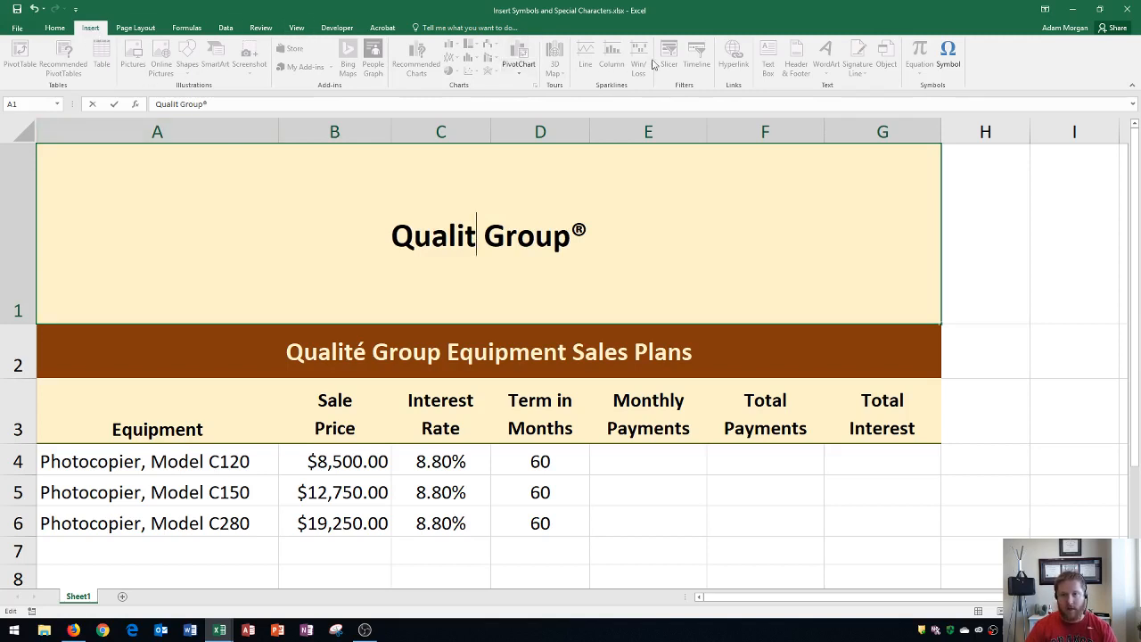
left_click(950, 68)
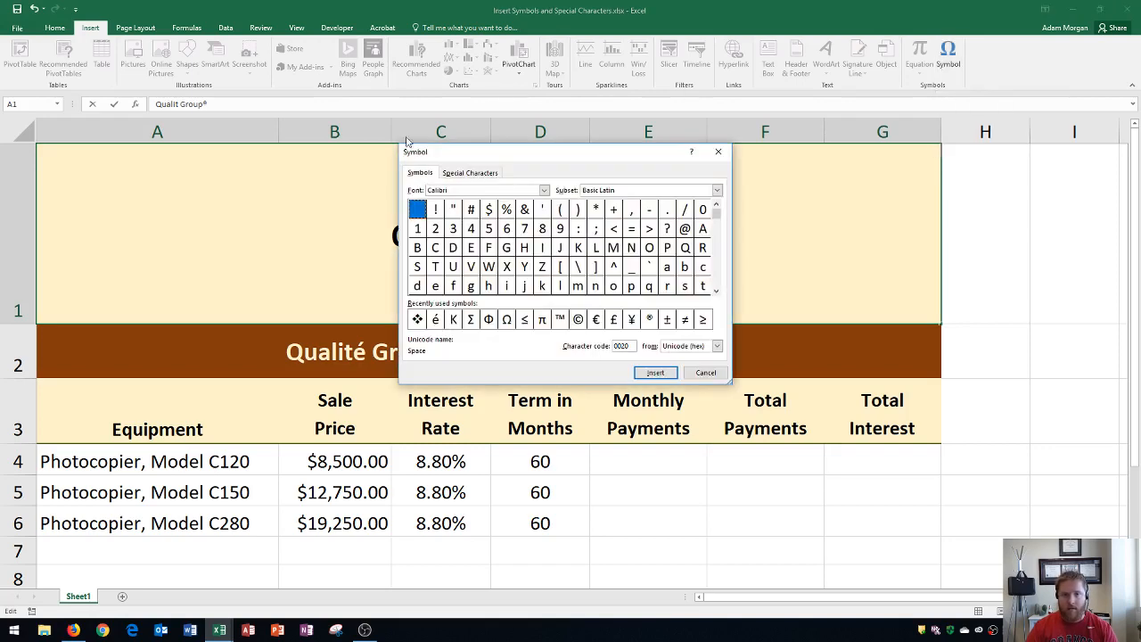
left_click_drag(499, 157, 508, 125)
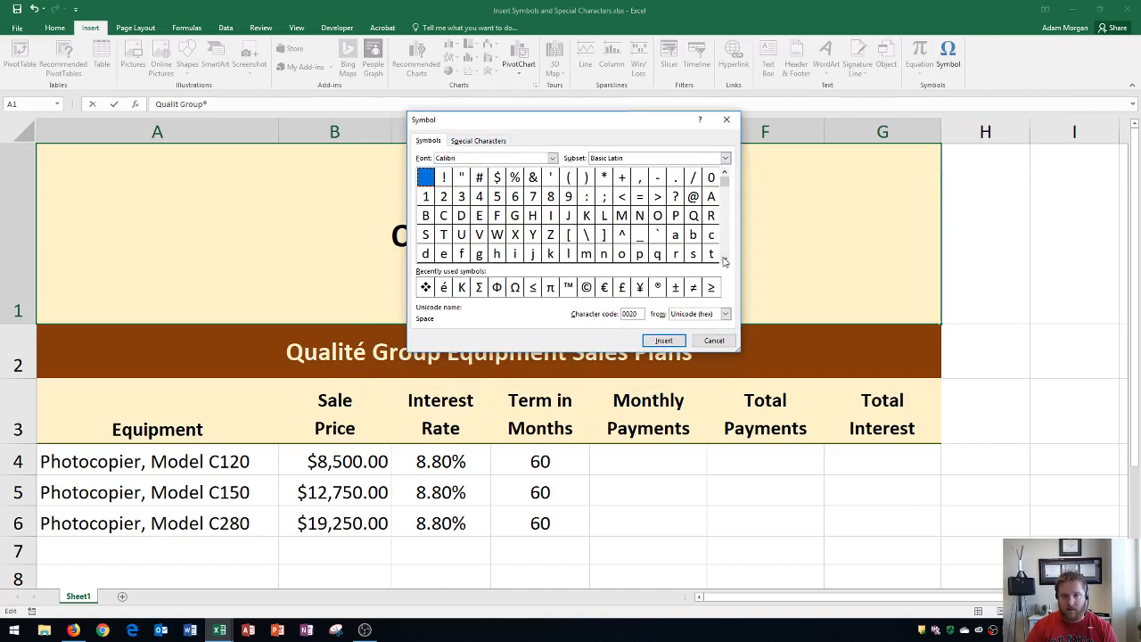
Step: Browse the Calibri symbols across the available subsets and check the names and codes of several characters
left_click_drag(724, 260, 724, 260)
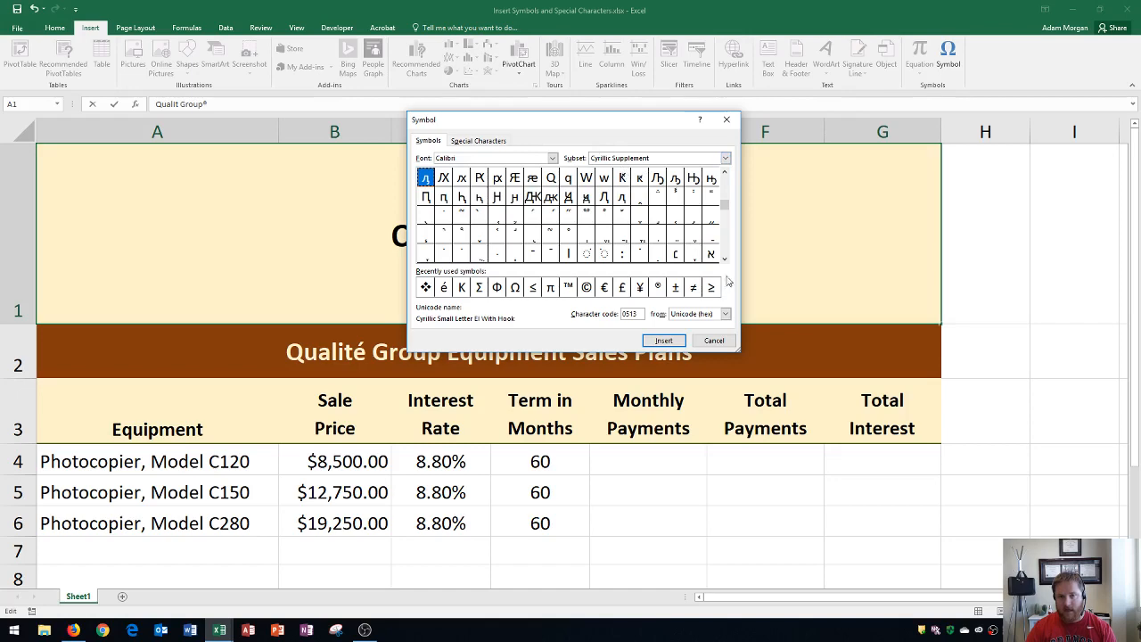
left_click_drag(725, 259, 724, 260)
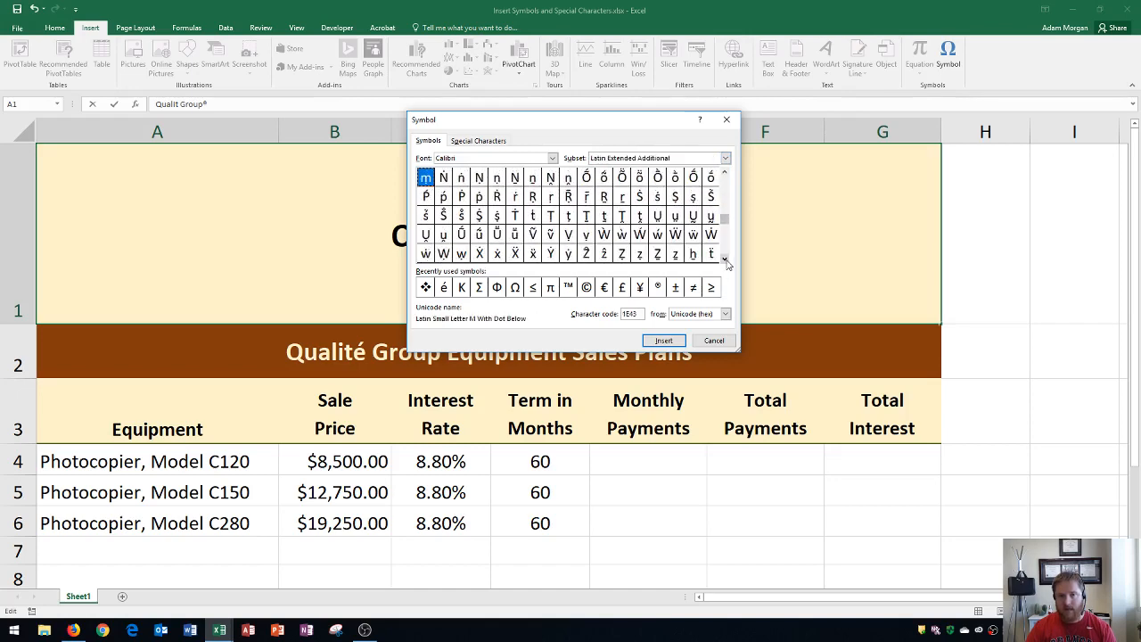
left_click(725, 158)
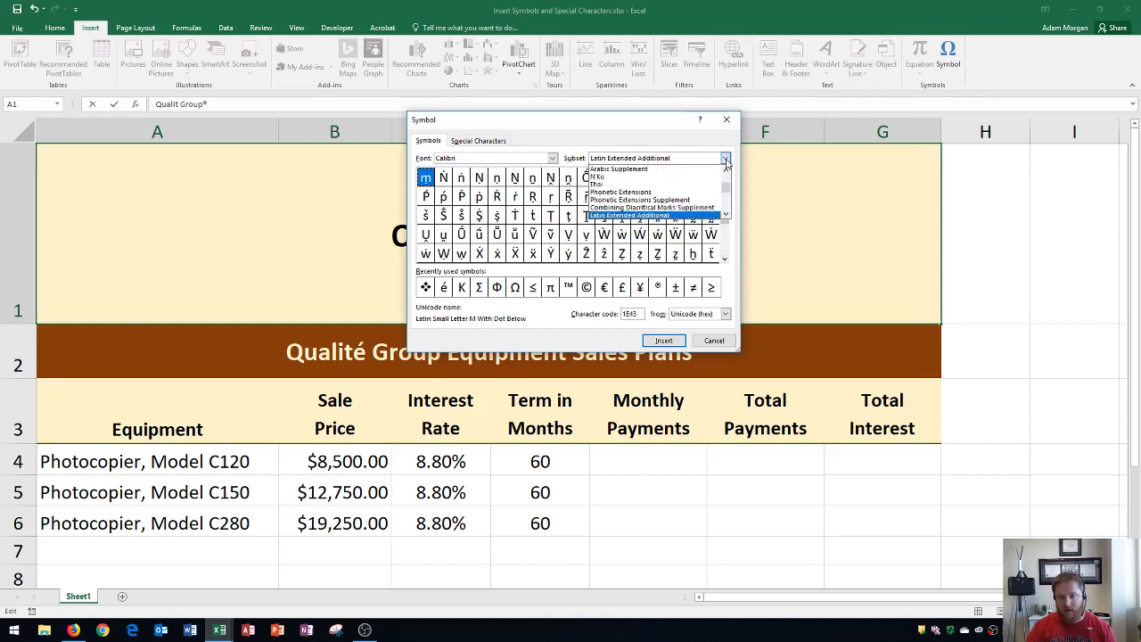
left_click(725, 158)
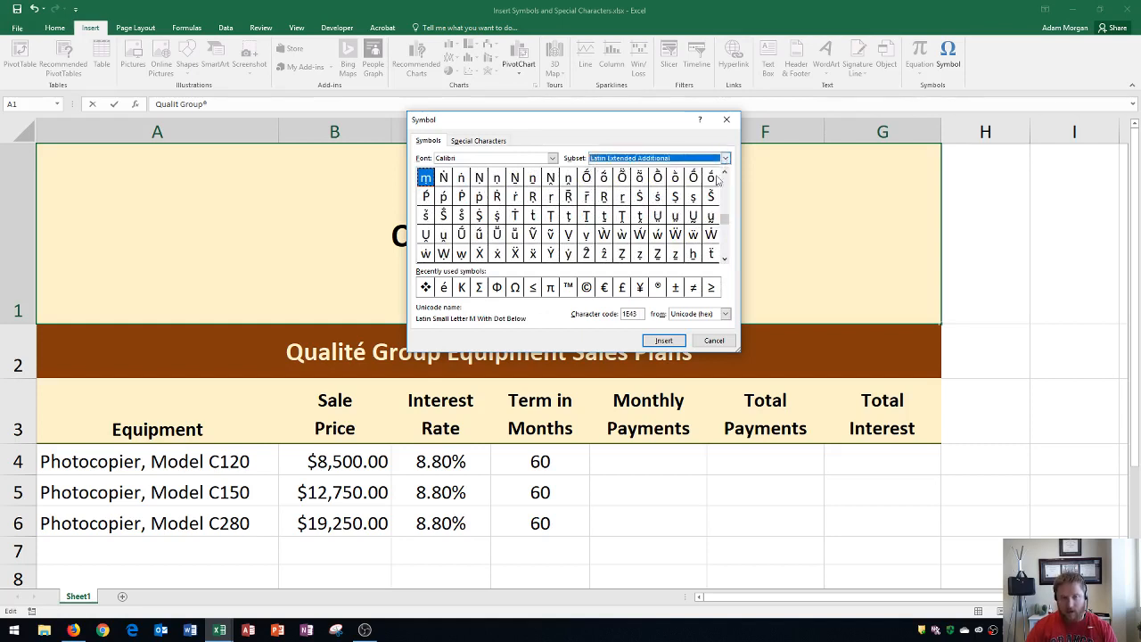
left_click(514, 196)
left_click(481, 214)
left_click(603, 214)
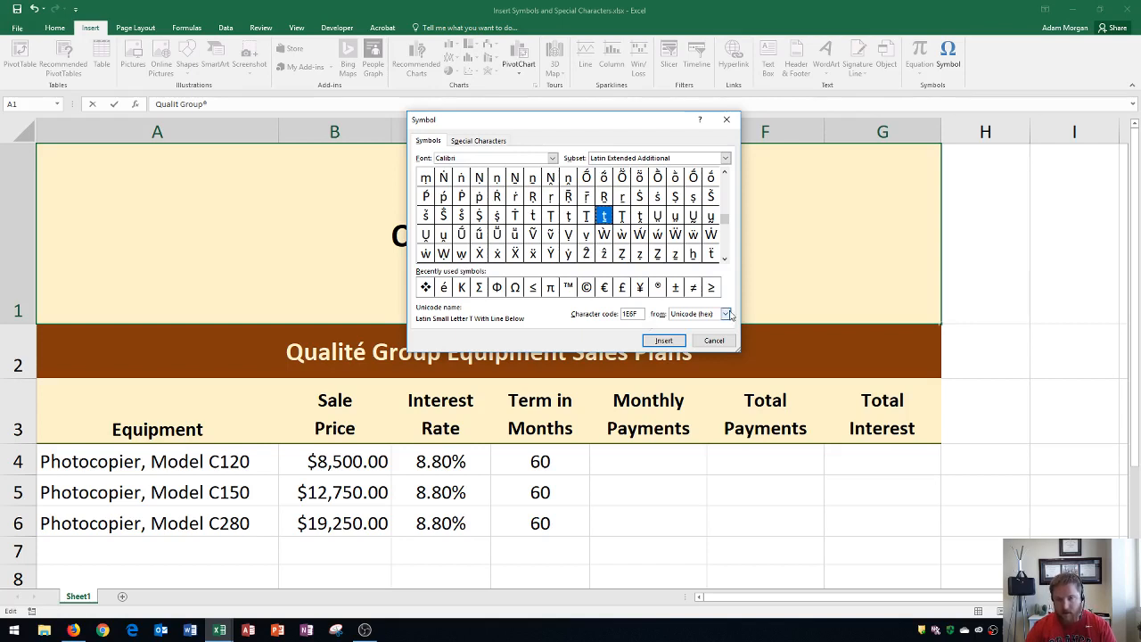
left_click_drag(727, 222, 726, 183)
left_click(603, 178)
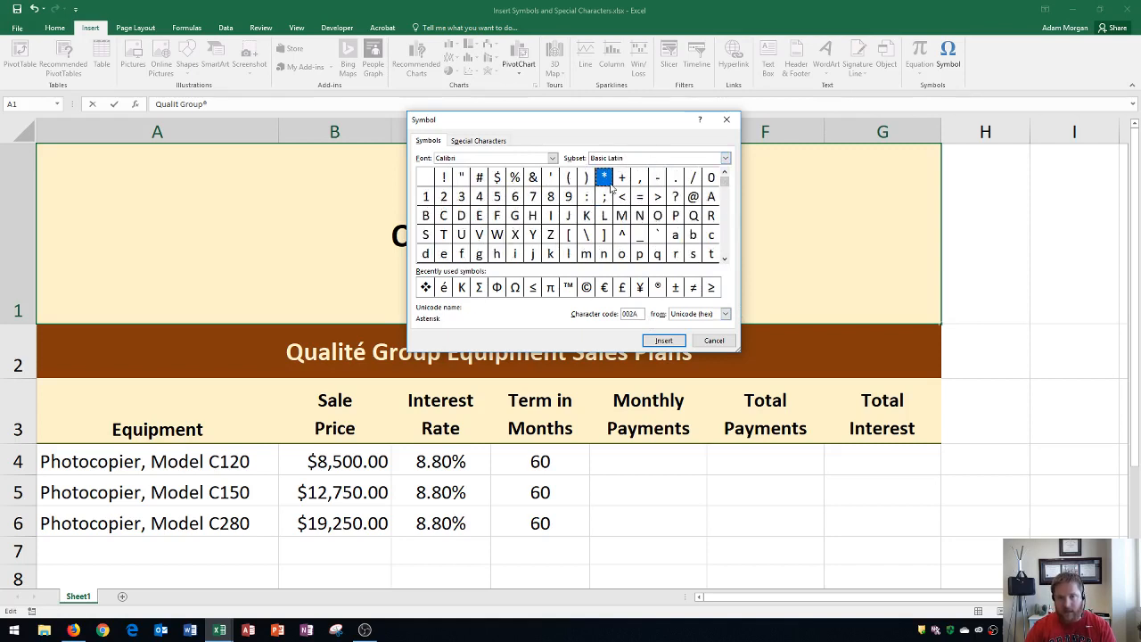
Step: Insert the Calibri symbol é from the Latin-1 Supplement subset after "Qualit" in cell A1
left_click(724, 261)
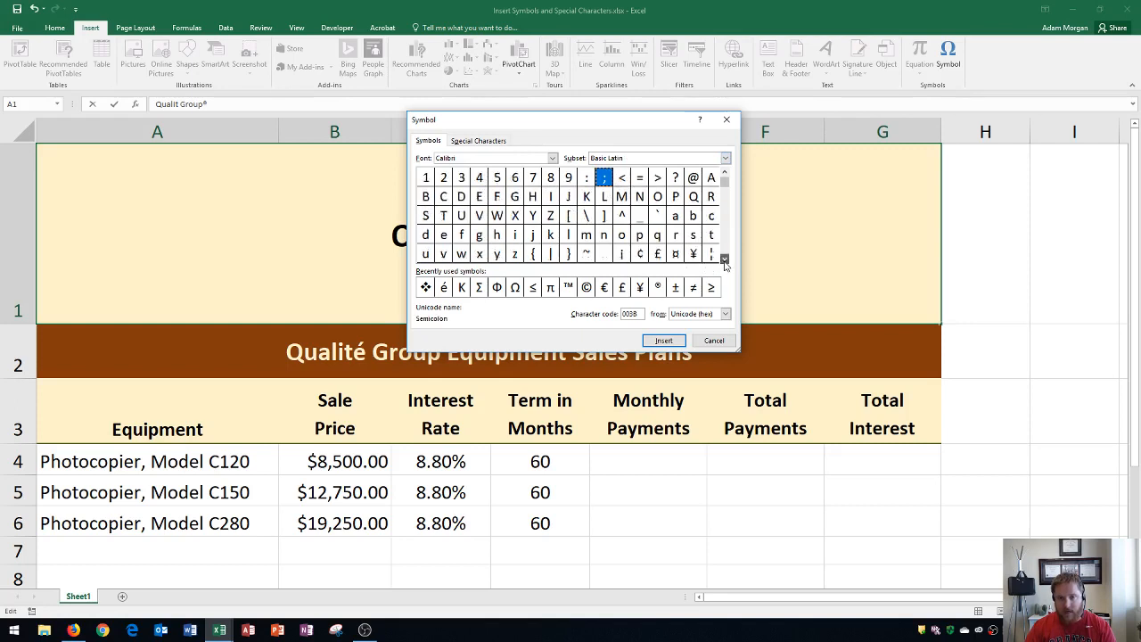
left_click(723, 261)
left_click(724, 261)
left_click(723, 261)
left_click(723, 261)
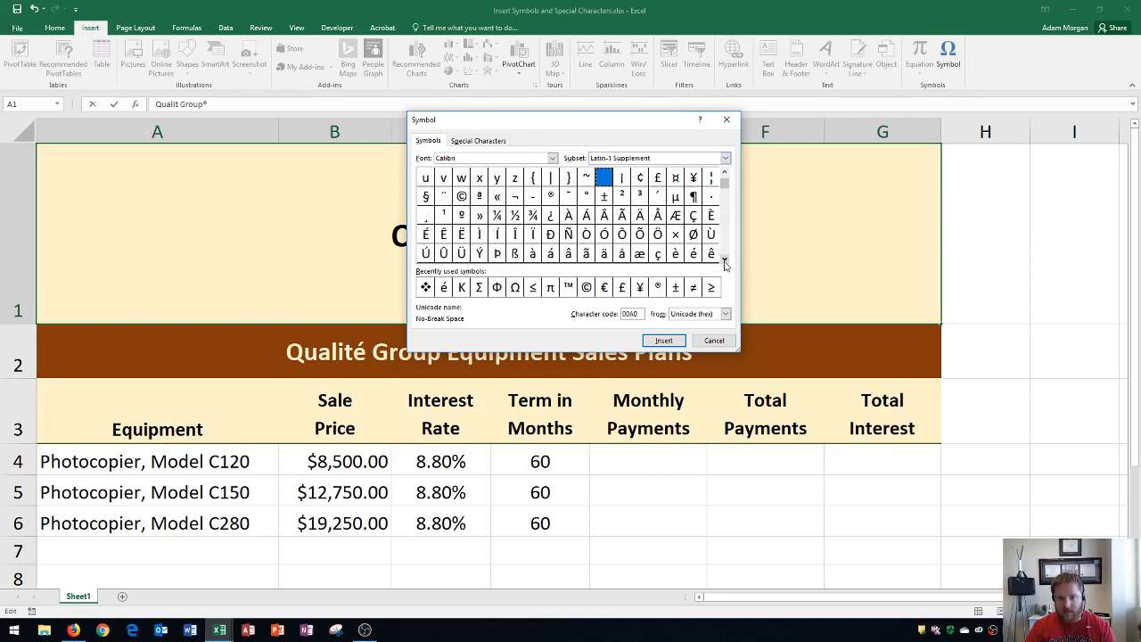
left_click(724, 261)
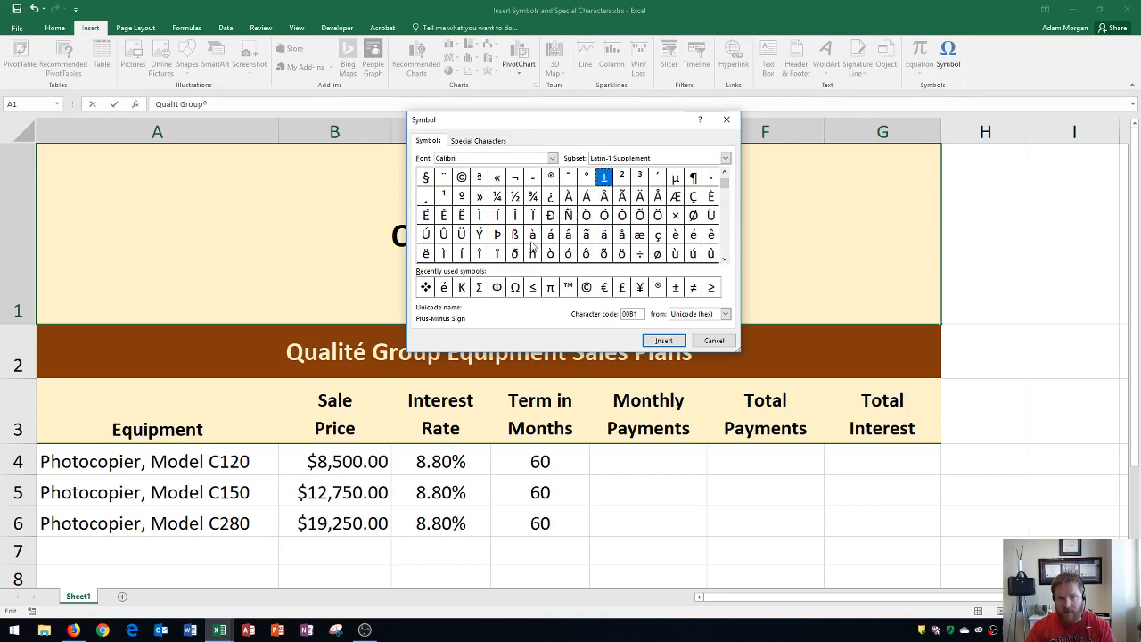
left_click(694, 235)
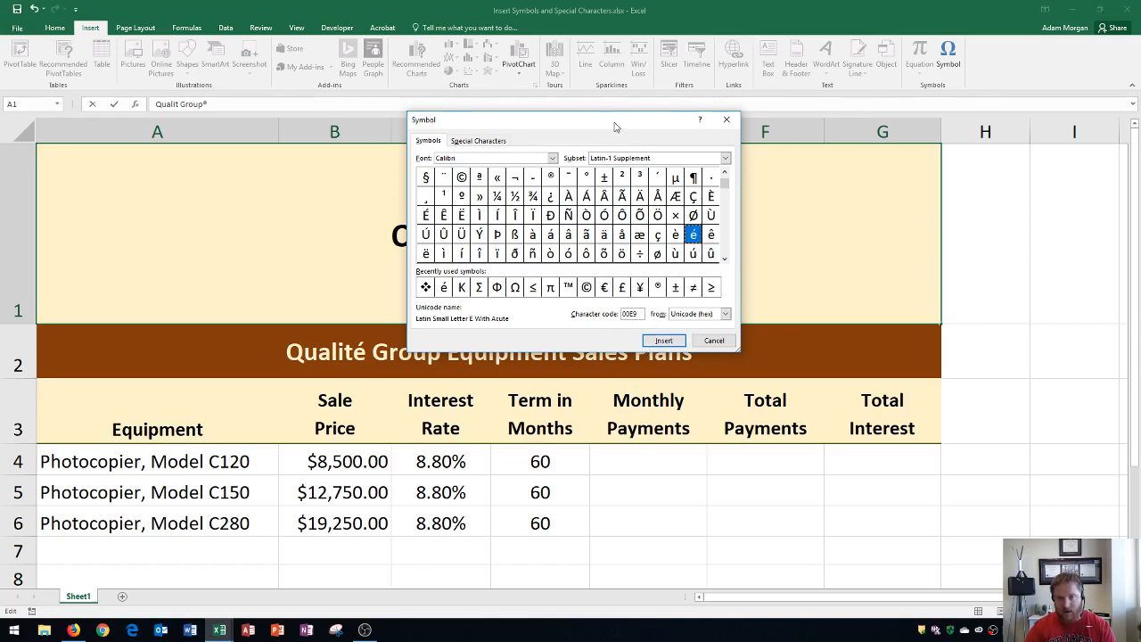
left_click_drag(613, 123, 857, 178)
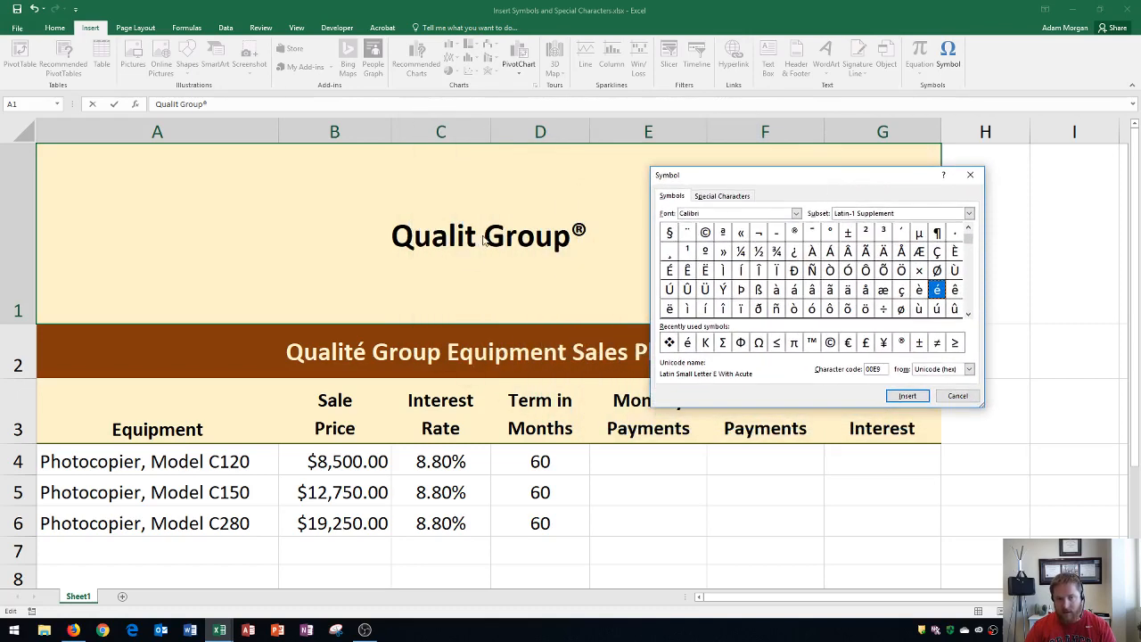
left_click(907, 397)
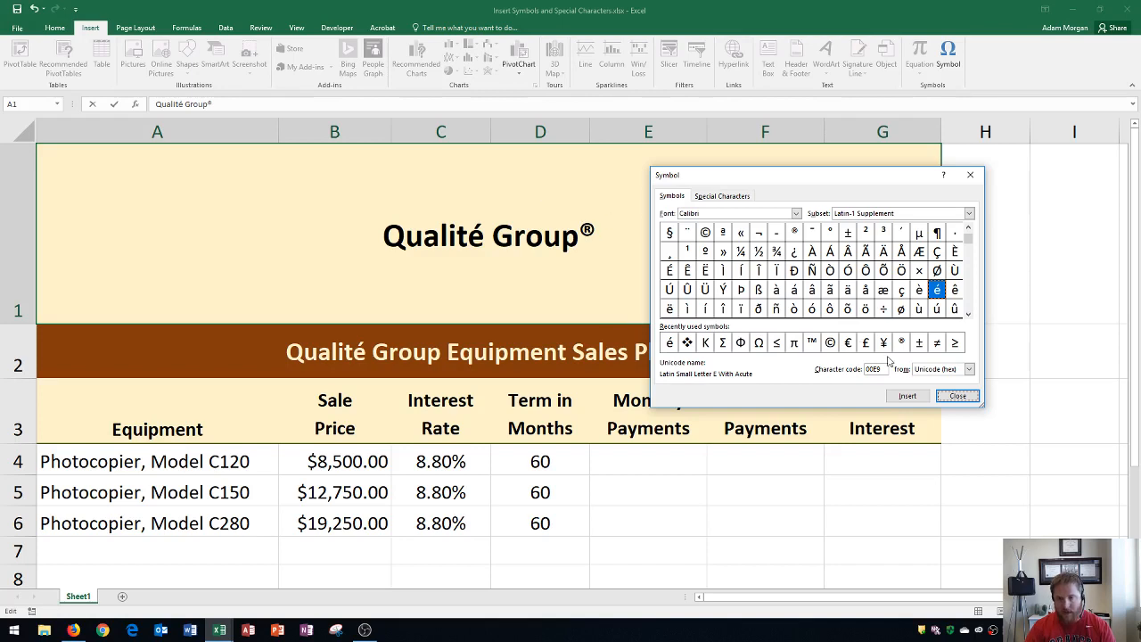
left_click(957, 397)
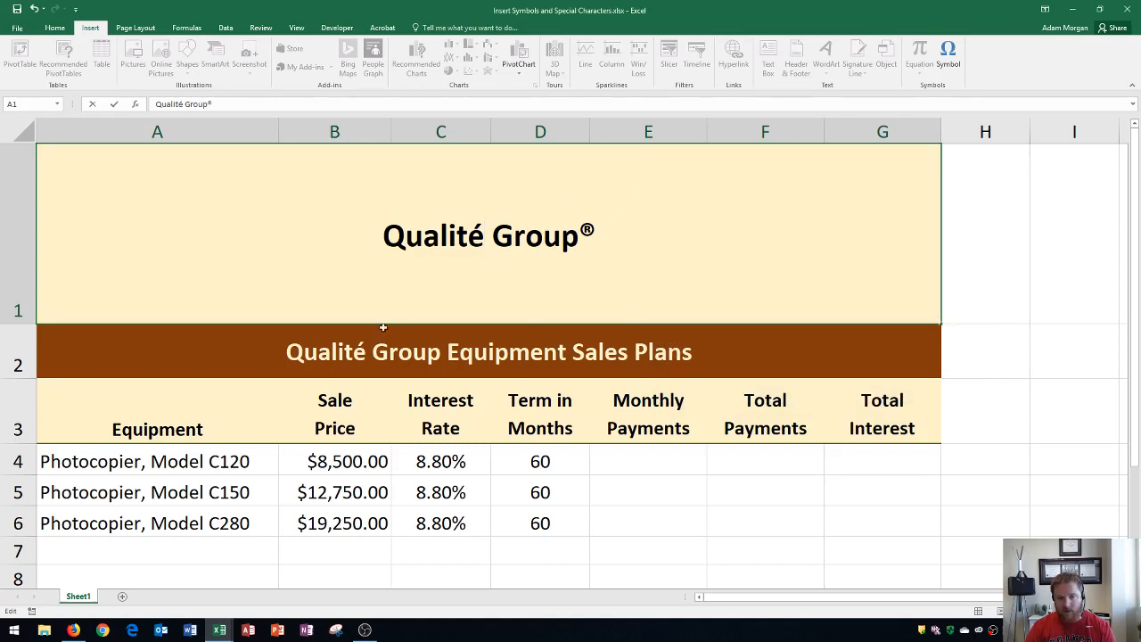
Step: Insert the Registered special character directly after "Group" in the cell A2 title
left_click(438, 352)
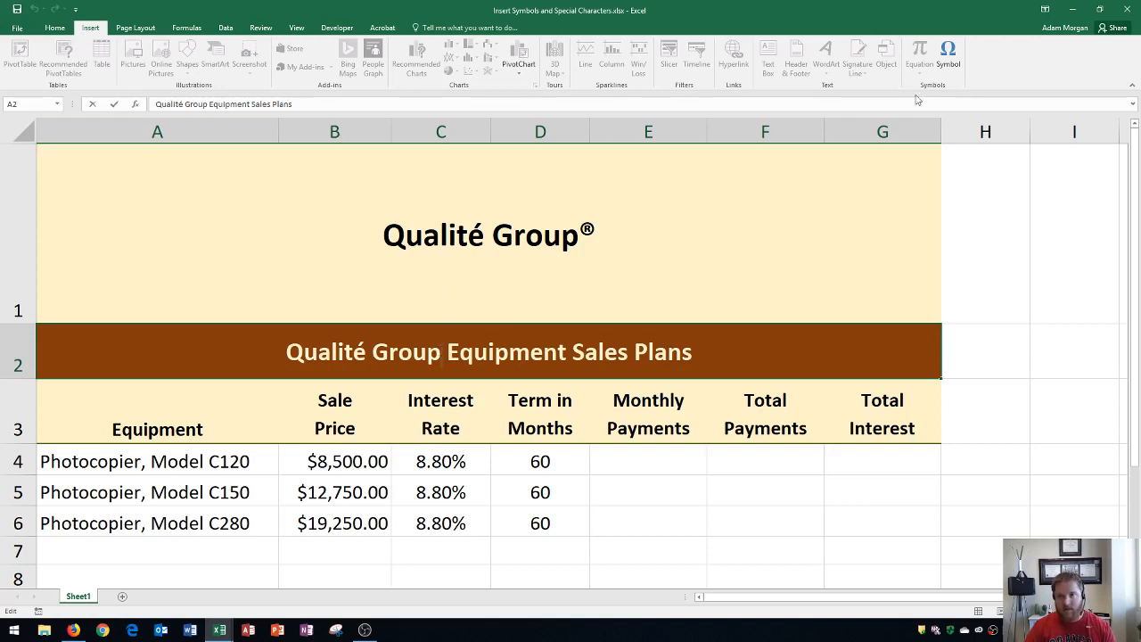
left_click(953, 58)
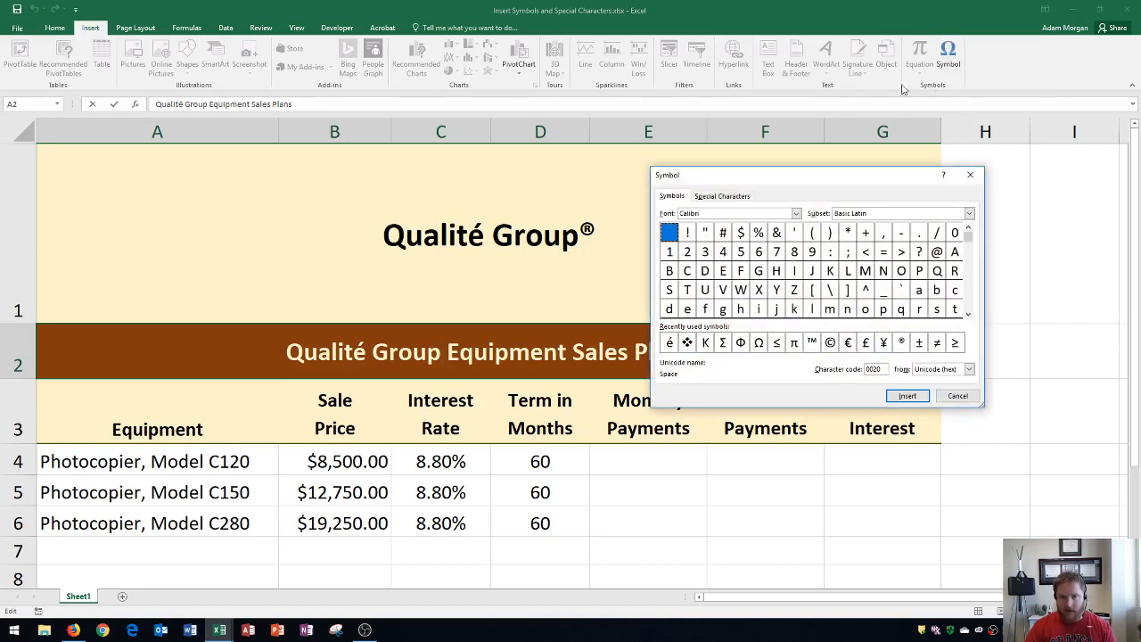
left_click(718, 197)
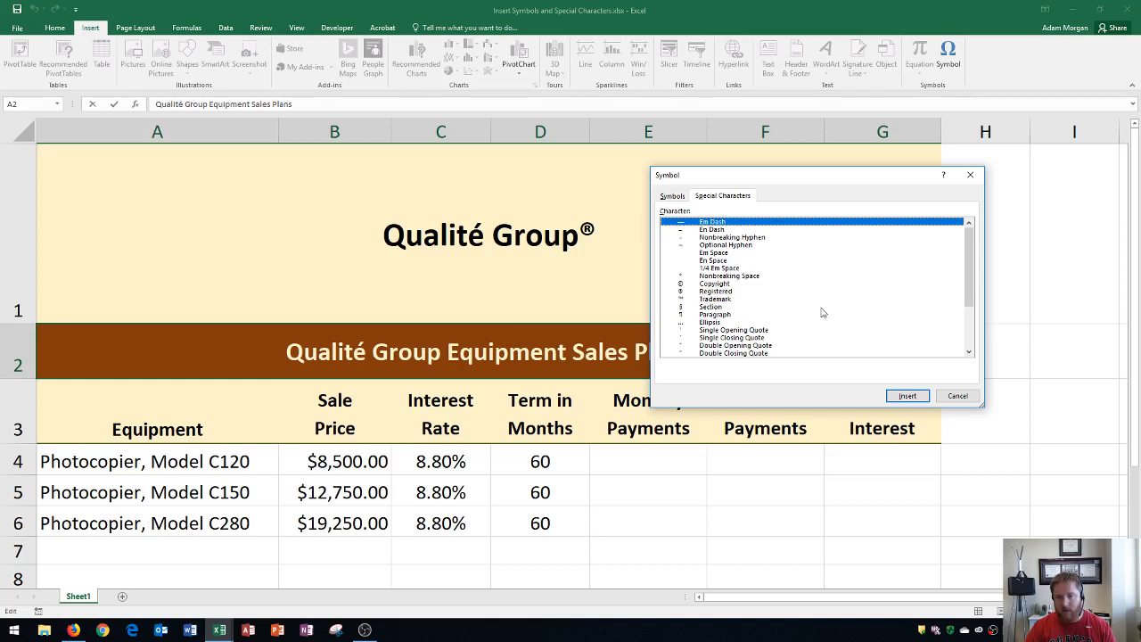
left_click_drag(969, 303, 966, 274)
left_click(710, 292)
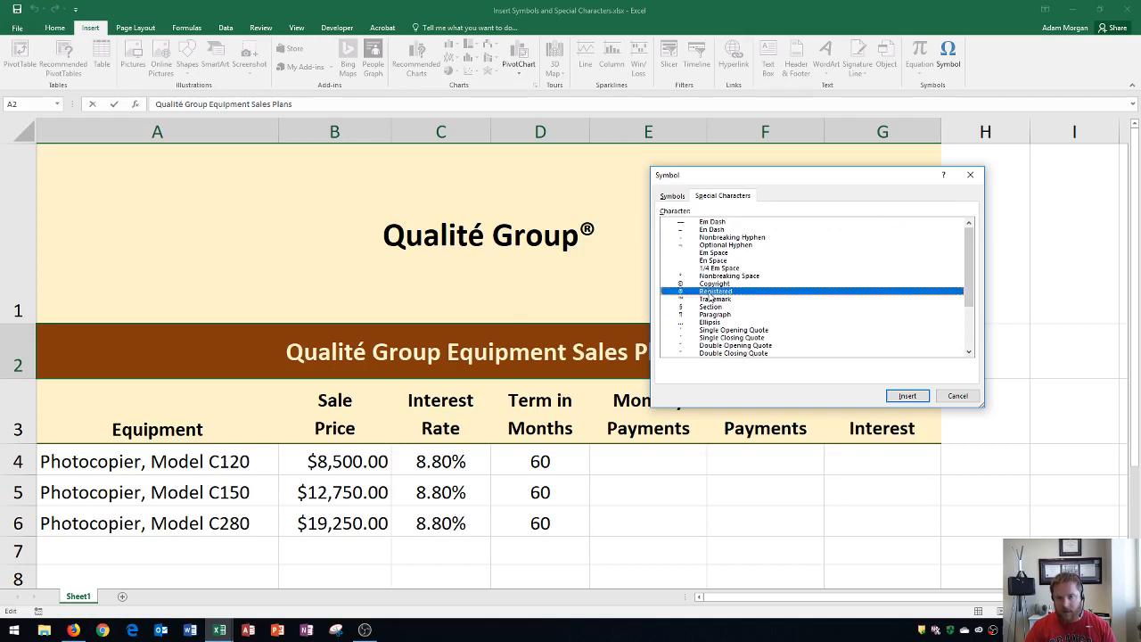
left_click(905, 396)
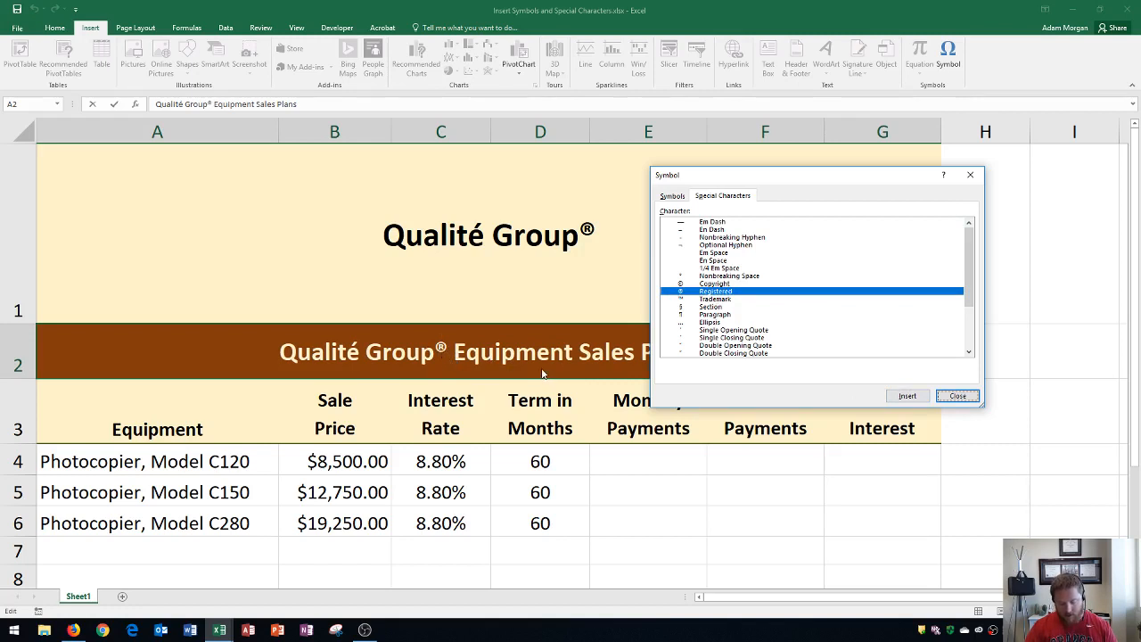
left_click(956, 395)
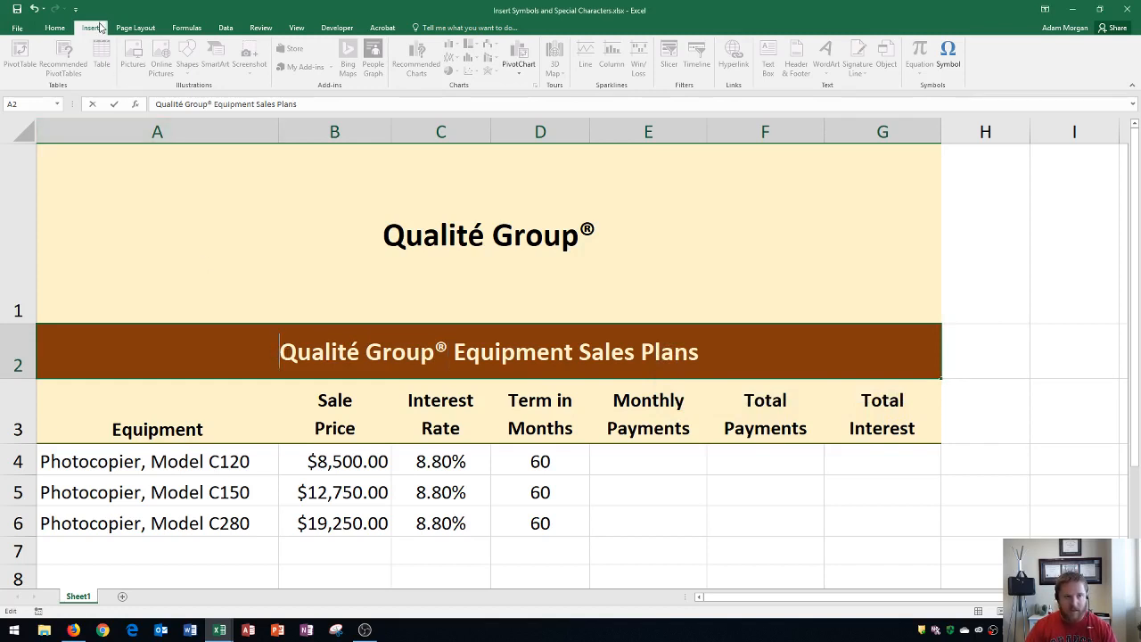
Step: Open the Symbol dialog with the insertion point at the start of the A2 title and set the symbol font to Wingdings
left_click(950, 59)
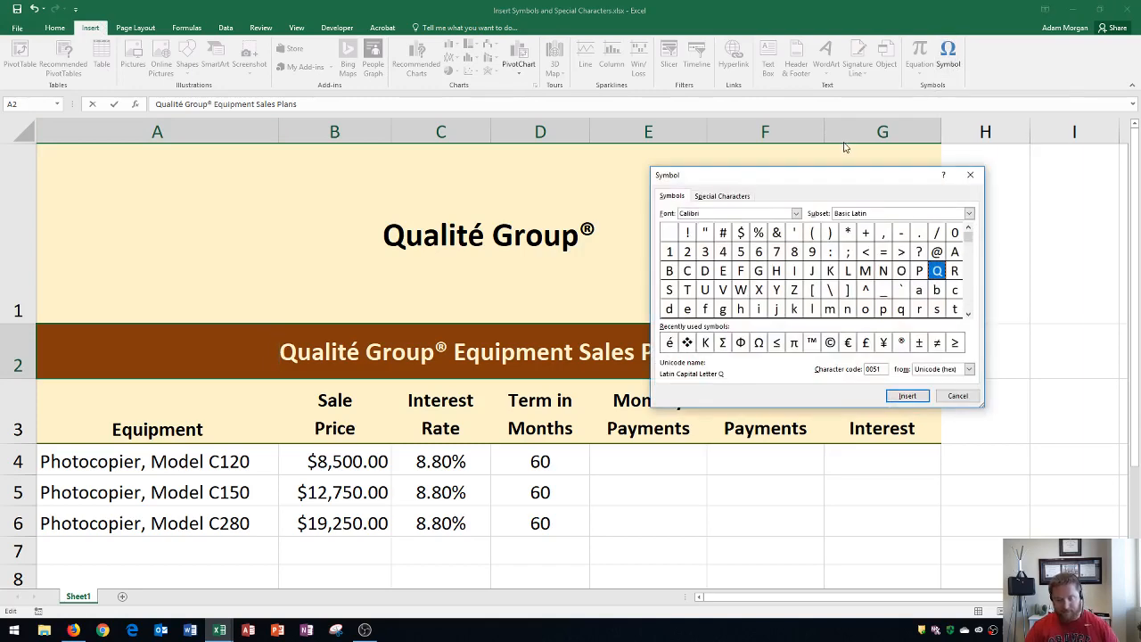
left_click(796, 214)
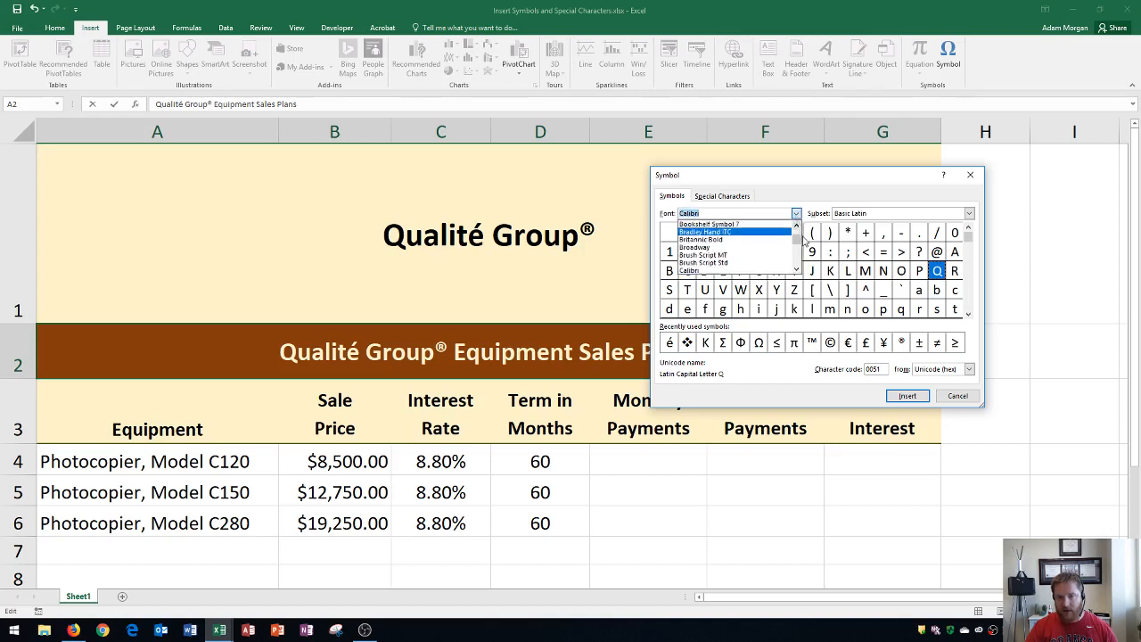
left_click_drag(796, 228, 796, 261)
left_click_drag(797, 264, 795, 225)
left_click(723, 213)
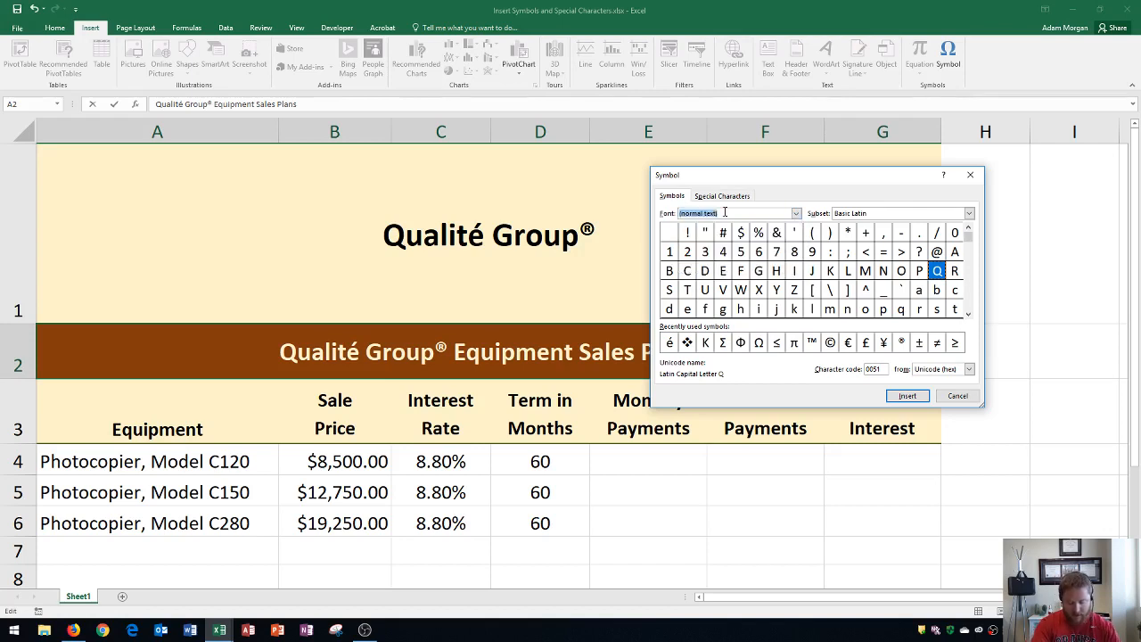
type("win")
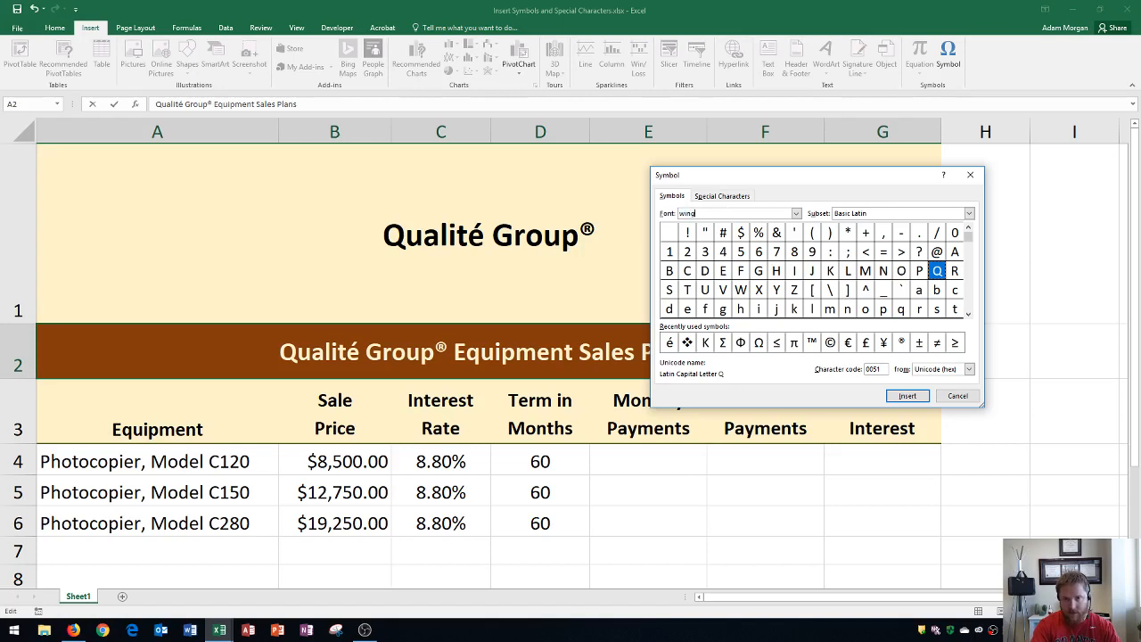
type("gdings")
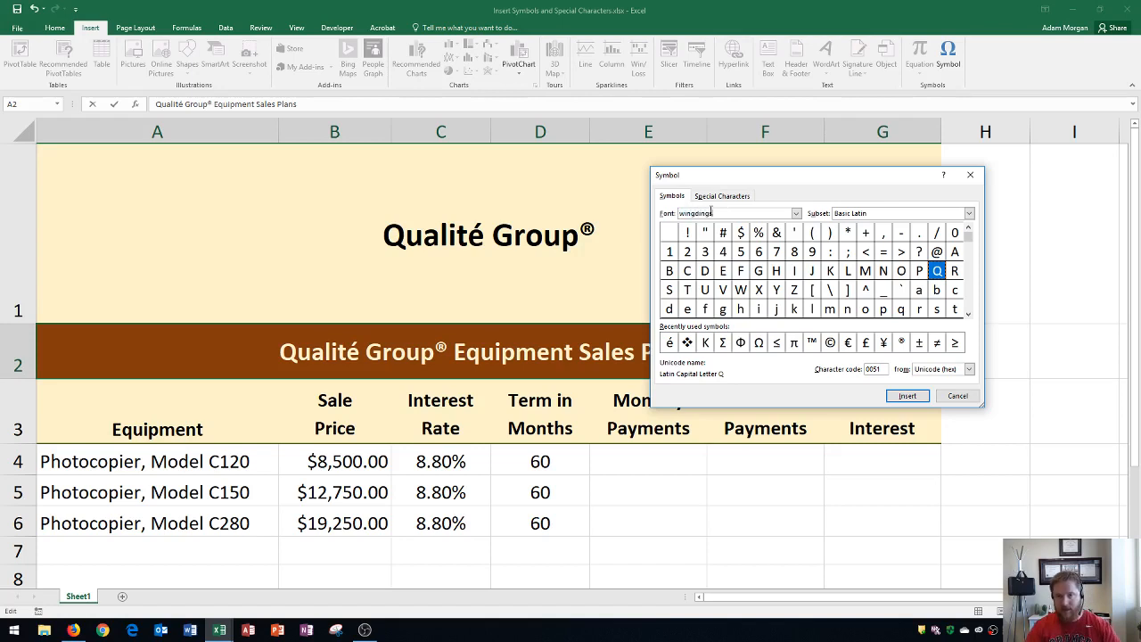
left_click(797, 214)
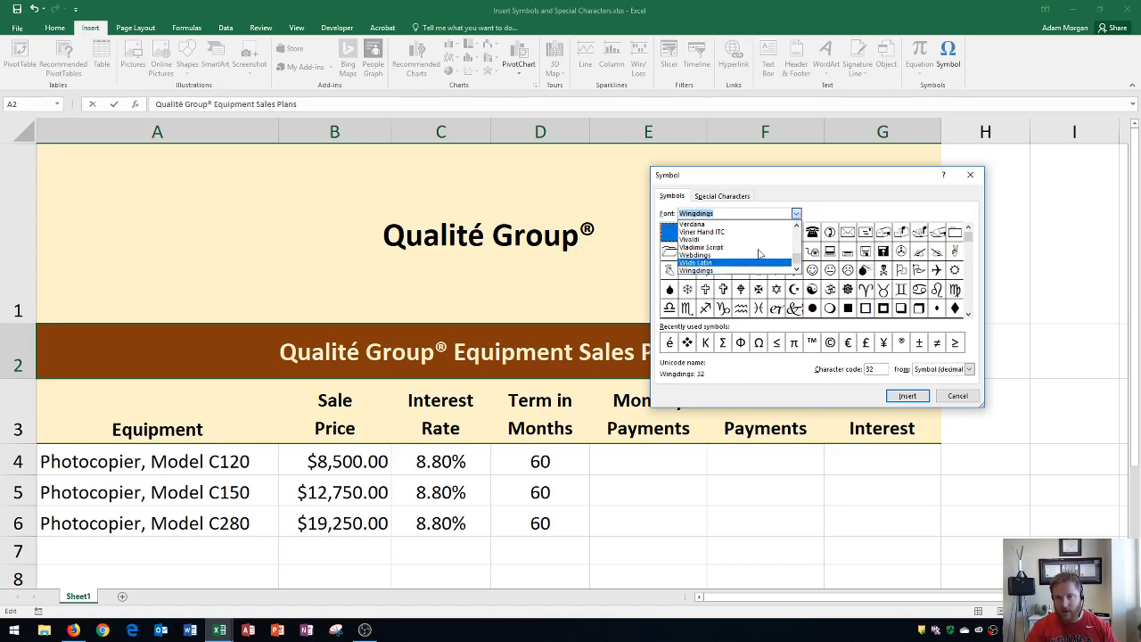
left_click(712, 270)
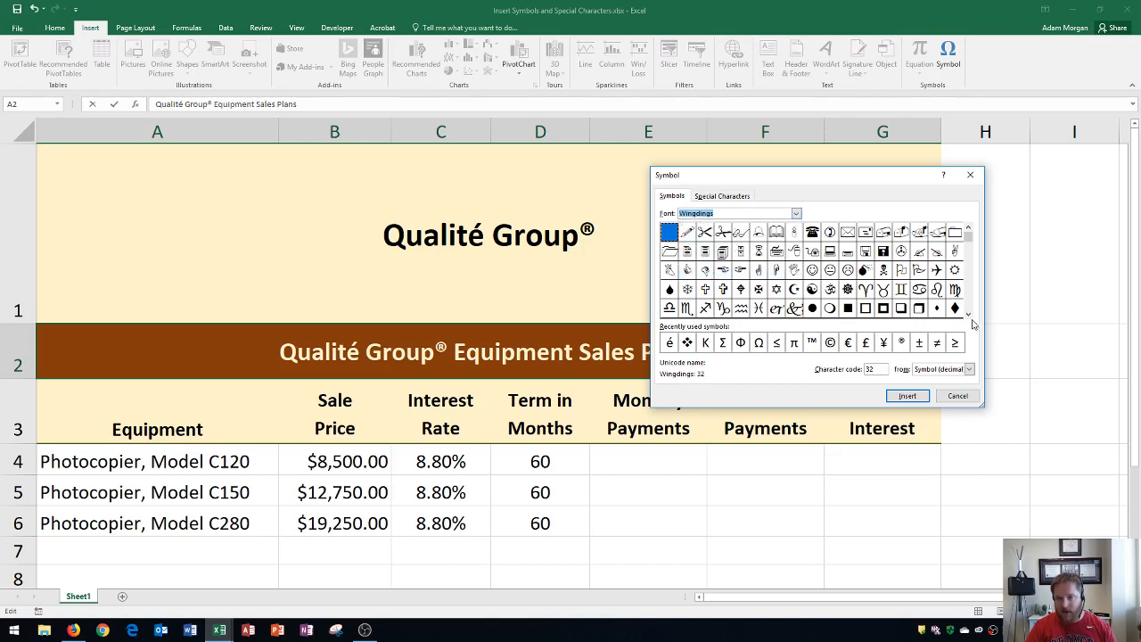
Step: Insert the Wingdings four-diamond symbol, character code 118, before "Qualité" in the cell A2 title
left_click(969, 314)
left_click(969, 314)
left_click(969, 316)
left_click(969, 316)
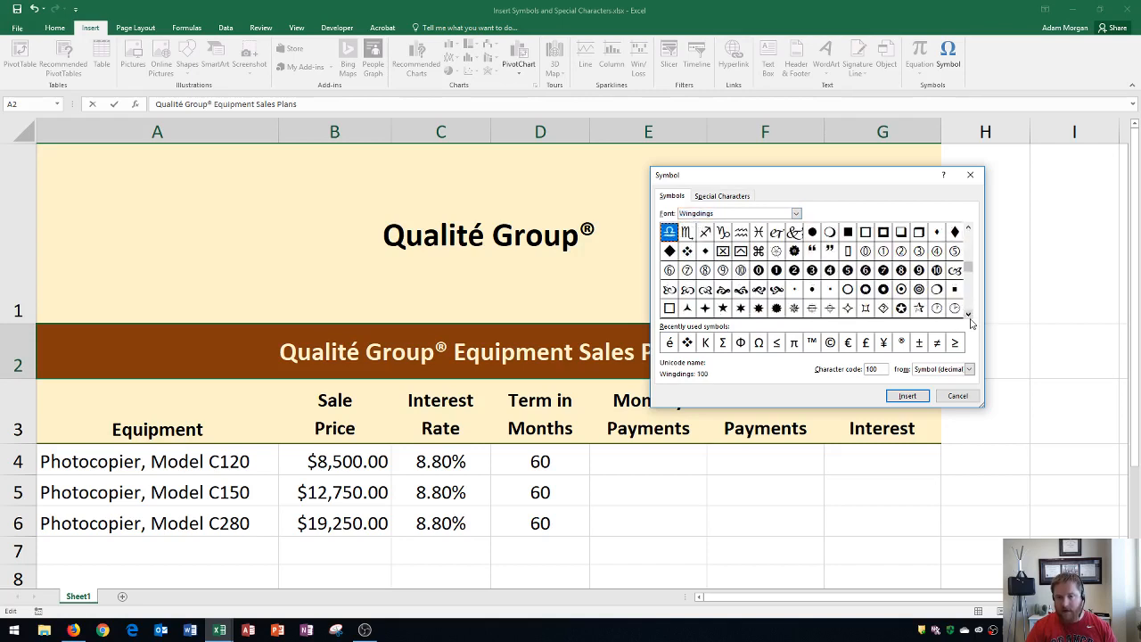
left_click(687, 252)
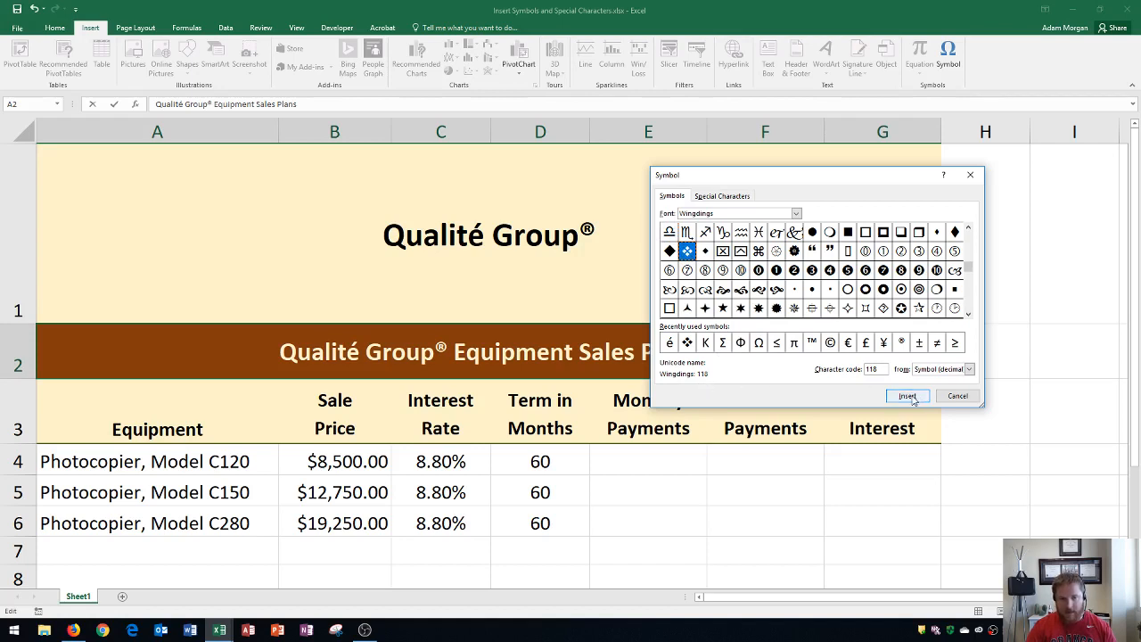
left_click(908, 395)
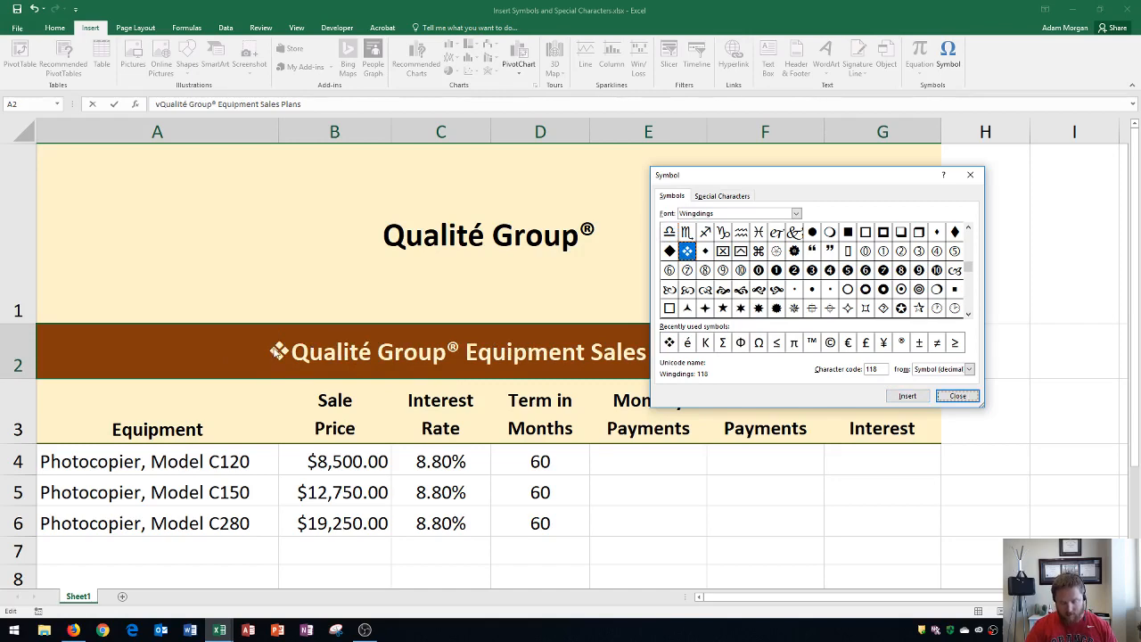
left_click(957, 396)
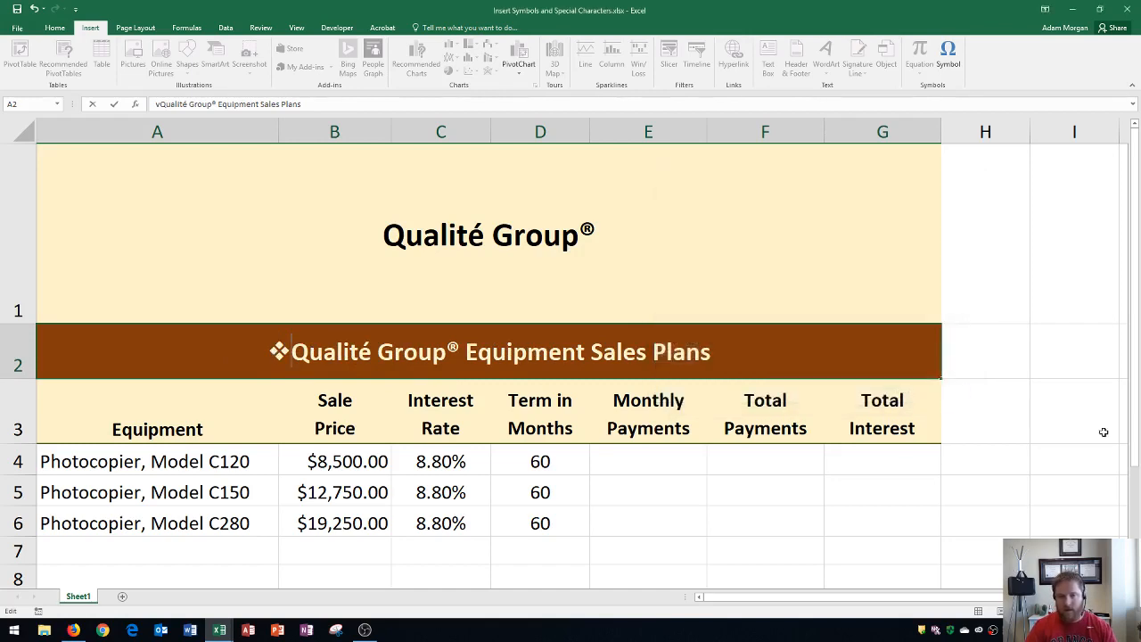